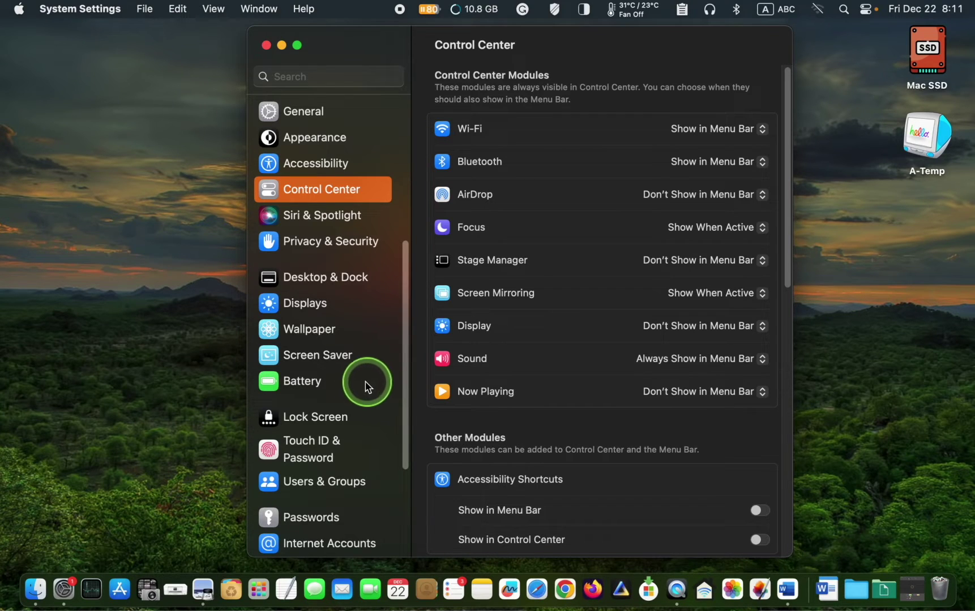
Step: Check the battery health details, including battery condition, maximum capacity and Optimized Battery Charging, in the Battery settings
left_click(317, 385)
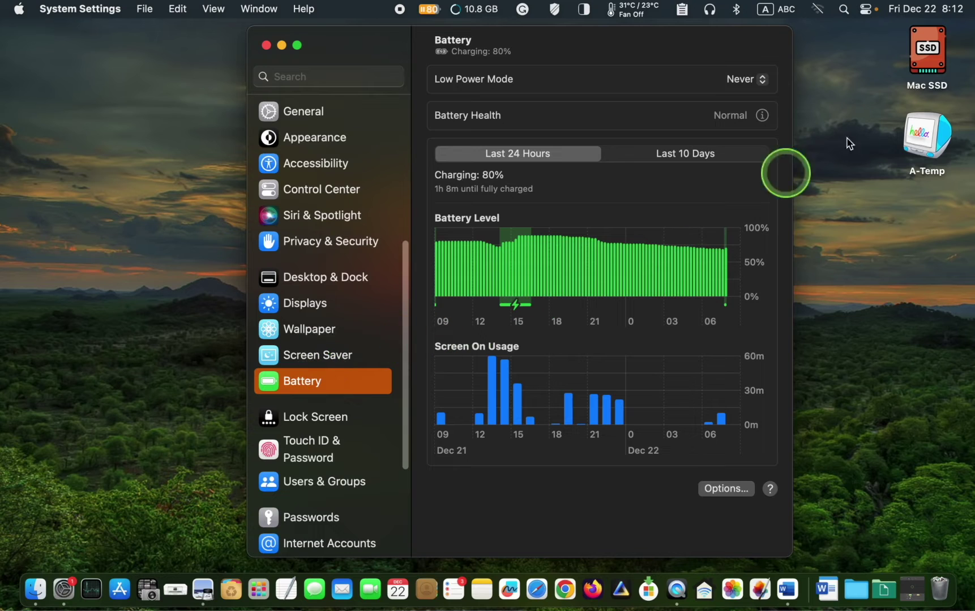
left_click(762, 116)
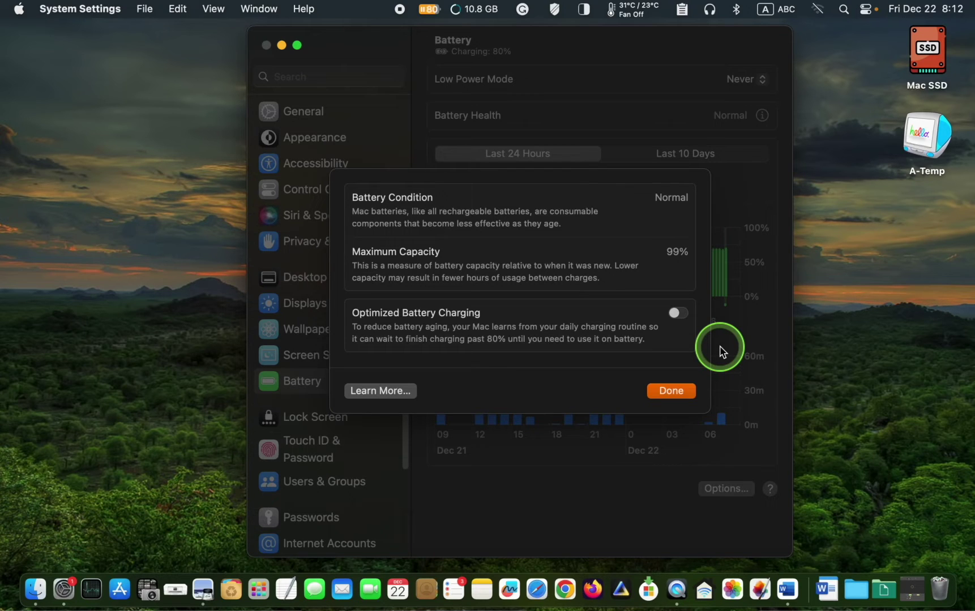
left_click(685, 396)
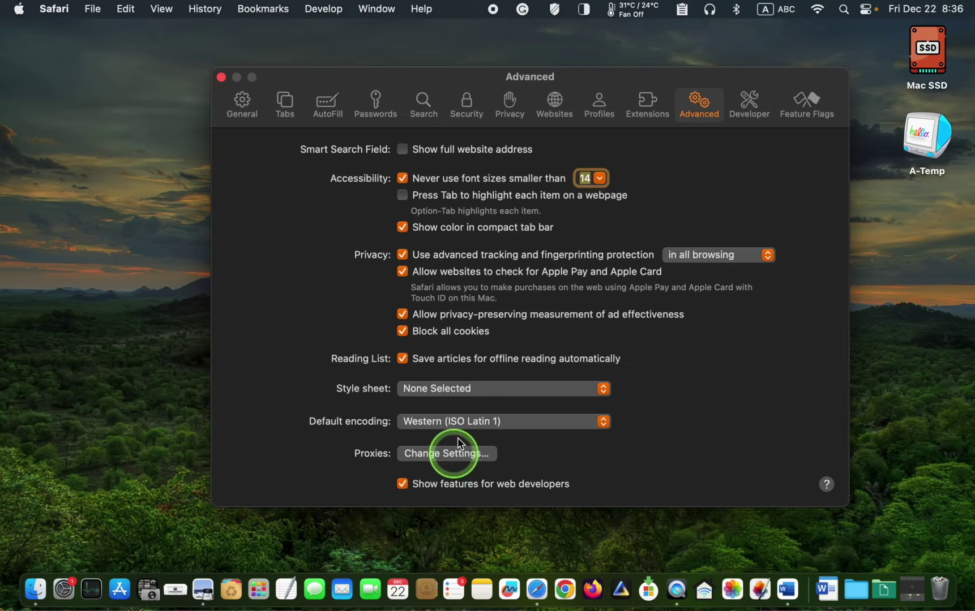
Step: Turn off blocking of all cookies in Safari's advanced settings and close the settings window
left_click(402, 331)
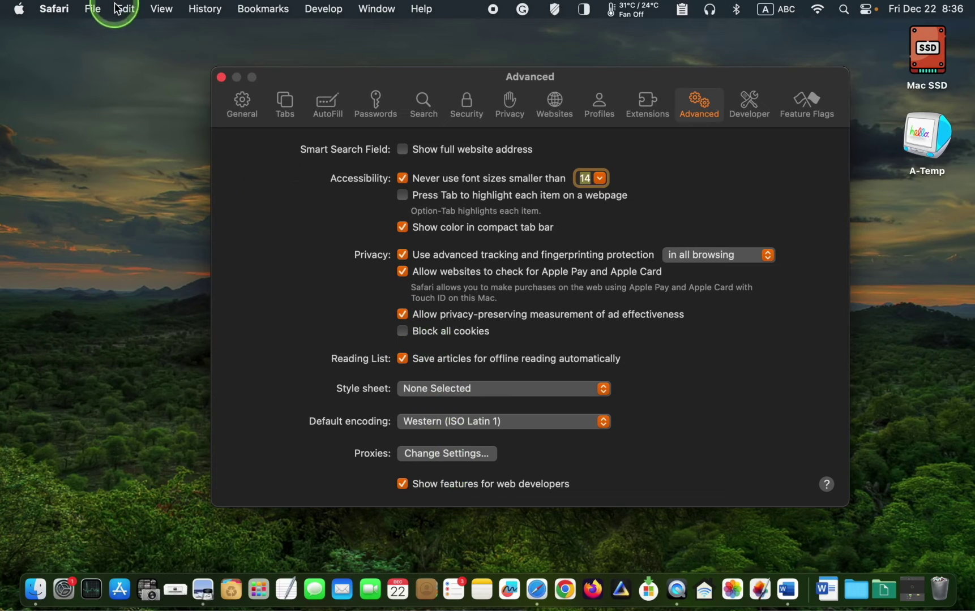
left_click(221, 78)
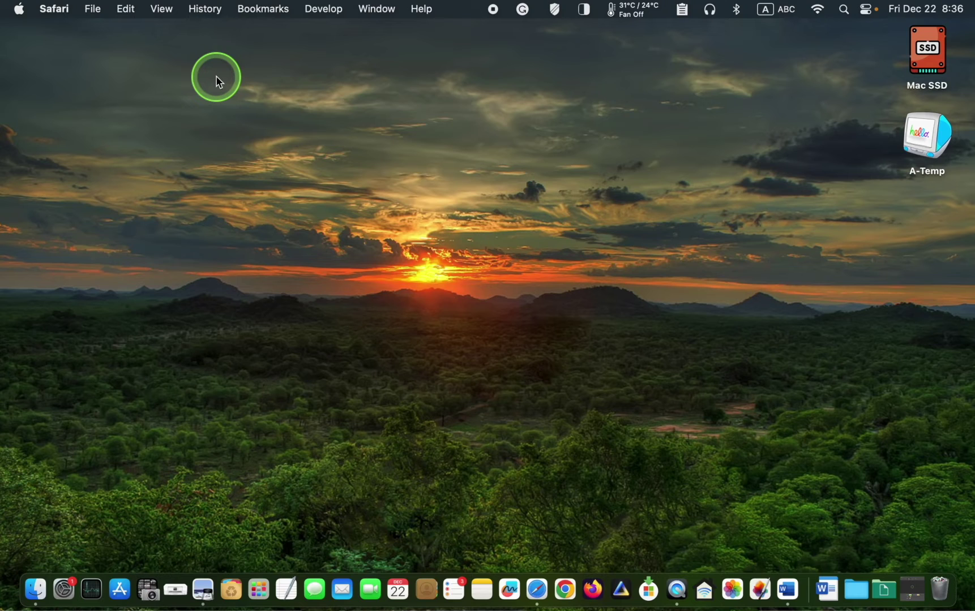
Step: Open the BatFi product page in the micropixels Gumroad store in Safari and choose the BatFi for personal use version
left_click(537, 589)
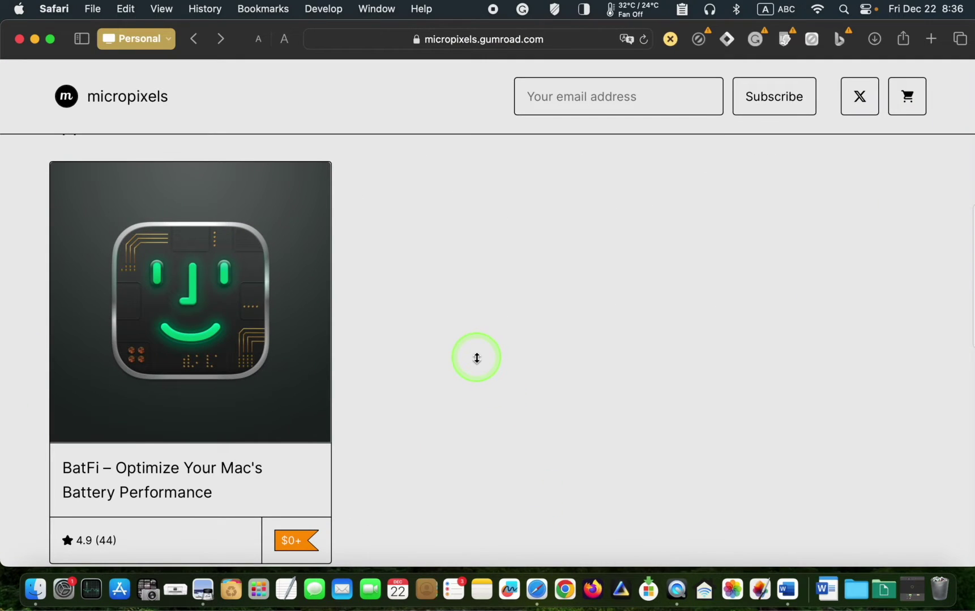
left_click(300, 345)
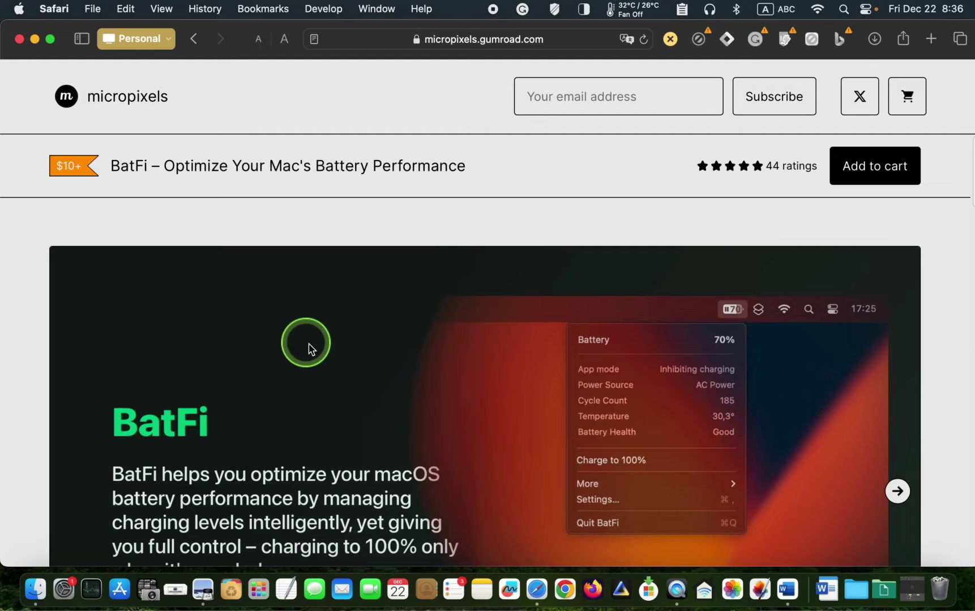
scroll(823, 419, "down", 10)
left_click(823, 414)
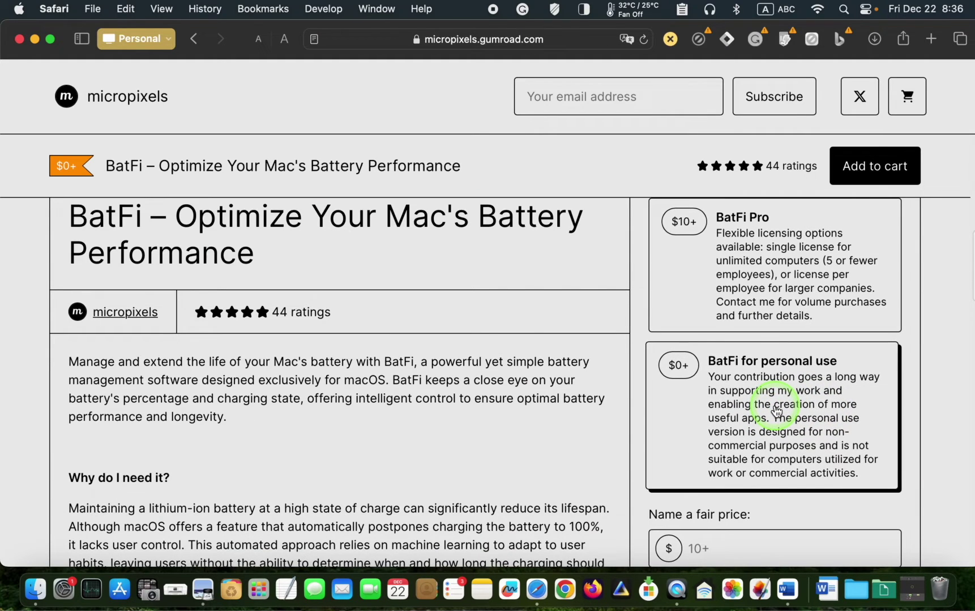
Step: Set the price to $0, add BatFi to the cart and dismiss the BatFi Pro upgrade offer at checkout
scroll(770, 419, "down", 8)
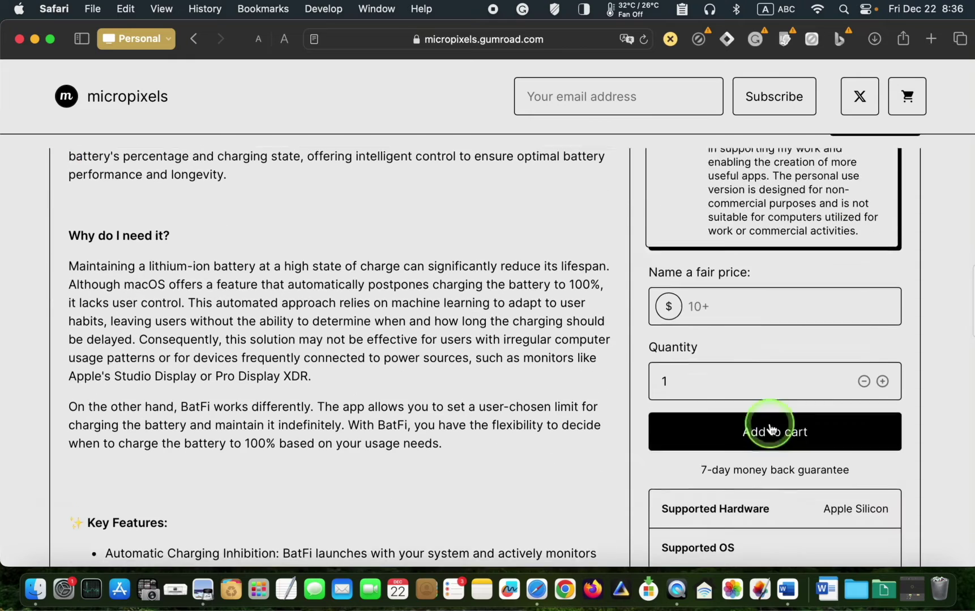
left_click(694, 293)
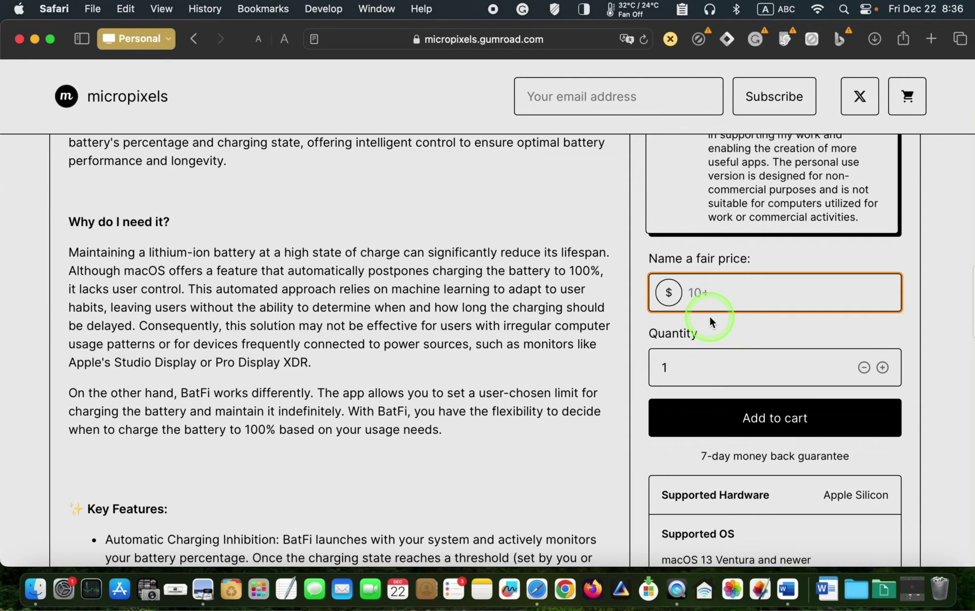
type("0")
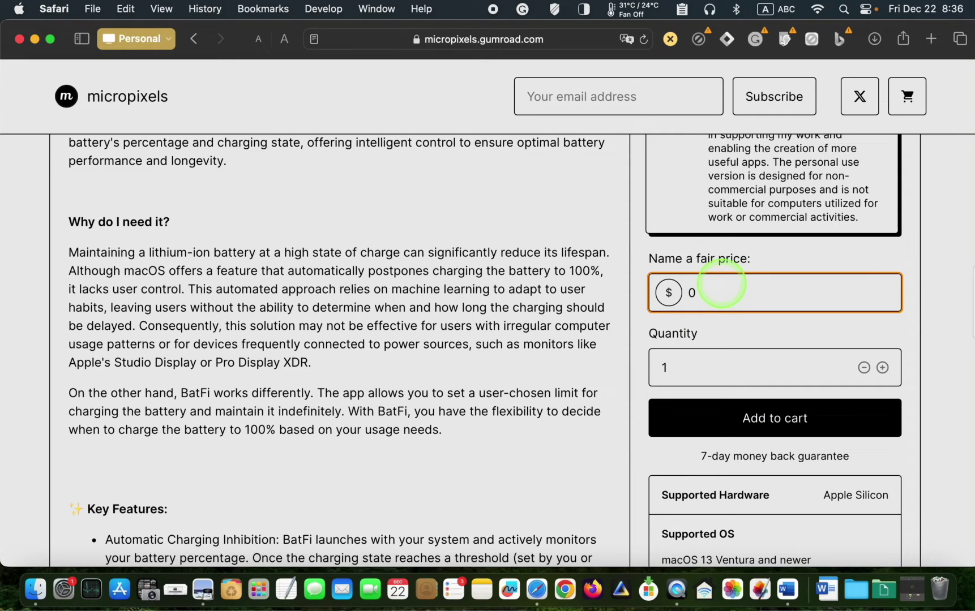
left_click(798, 431)
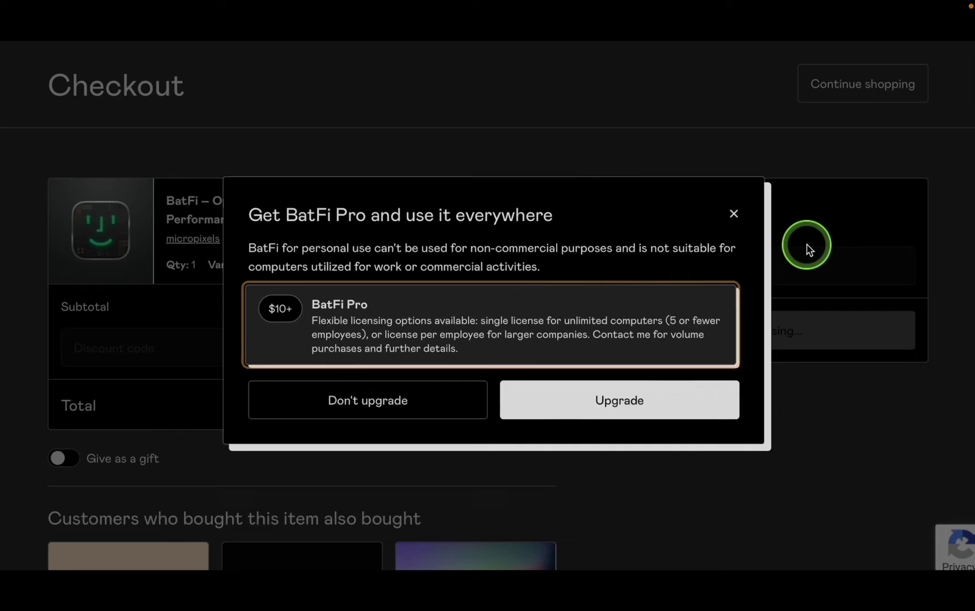
left_click(746, 216)
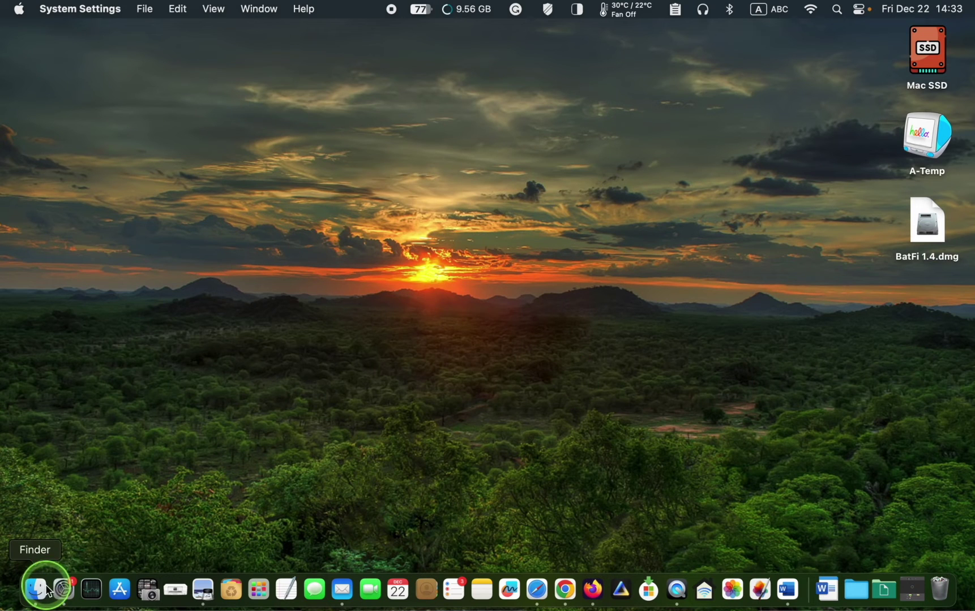
Step: Turn off Optimized Battery Charging permanently in the battery health details of System Settings
left_click(64, 590)
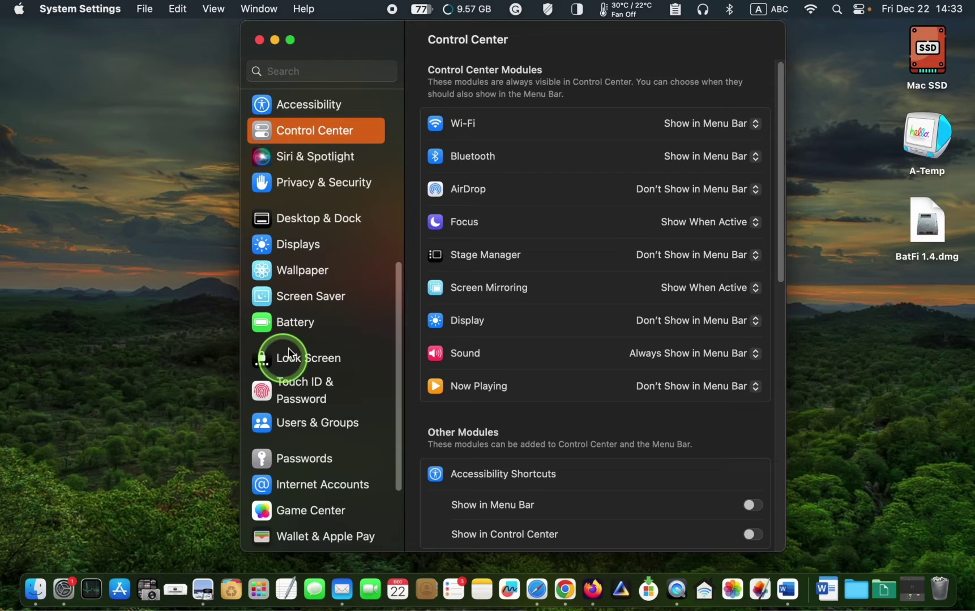
left_click(295, 327)
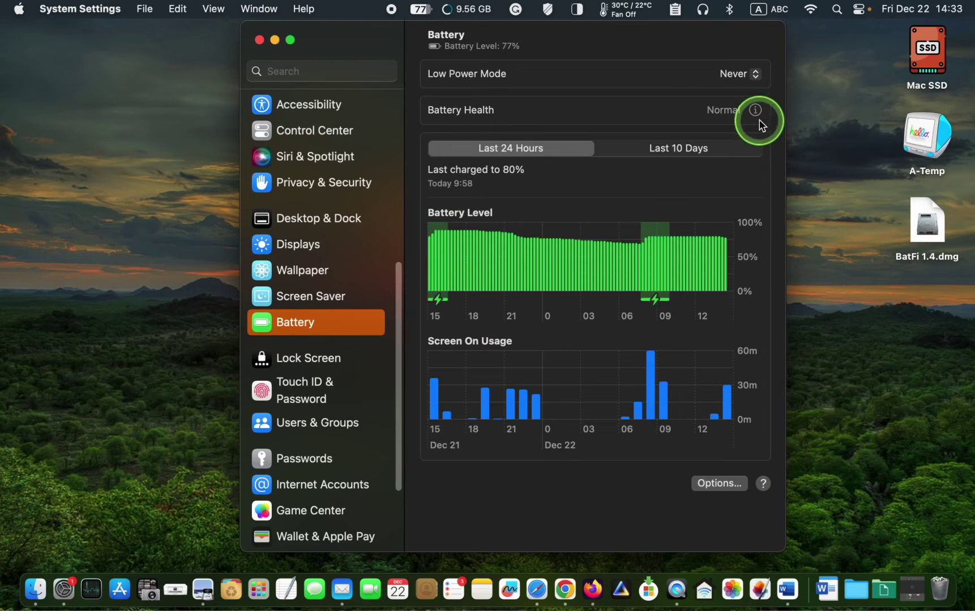
left_click(756, 111)
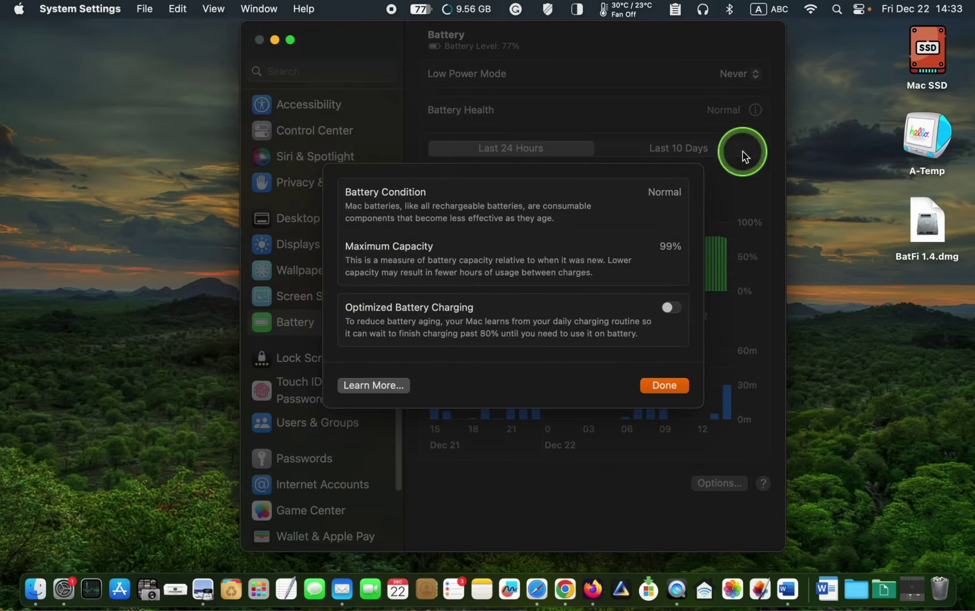
left_click(670, 308)
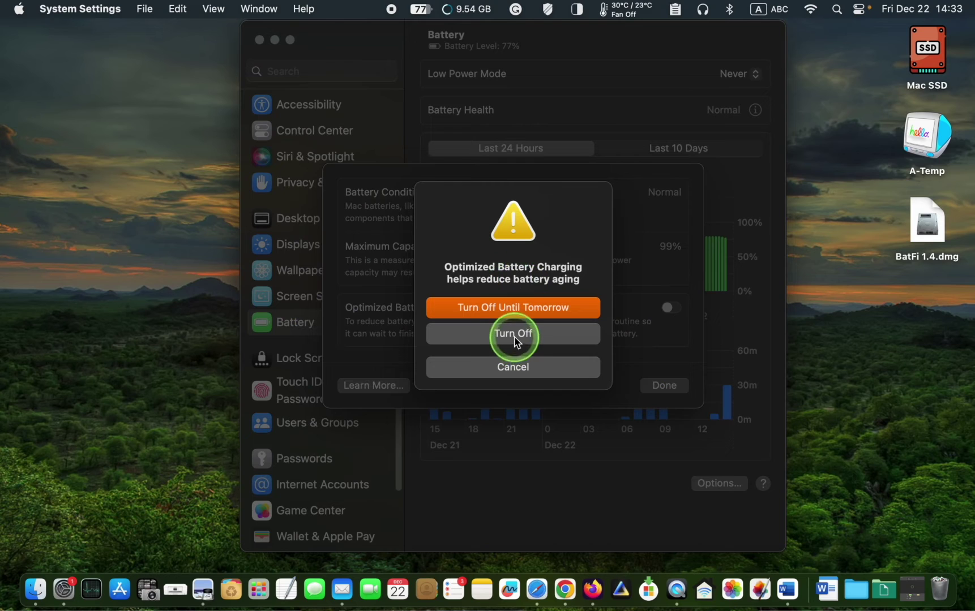
left_click(513, 334)
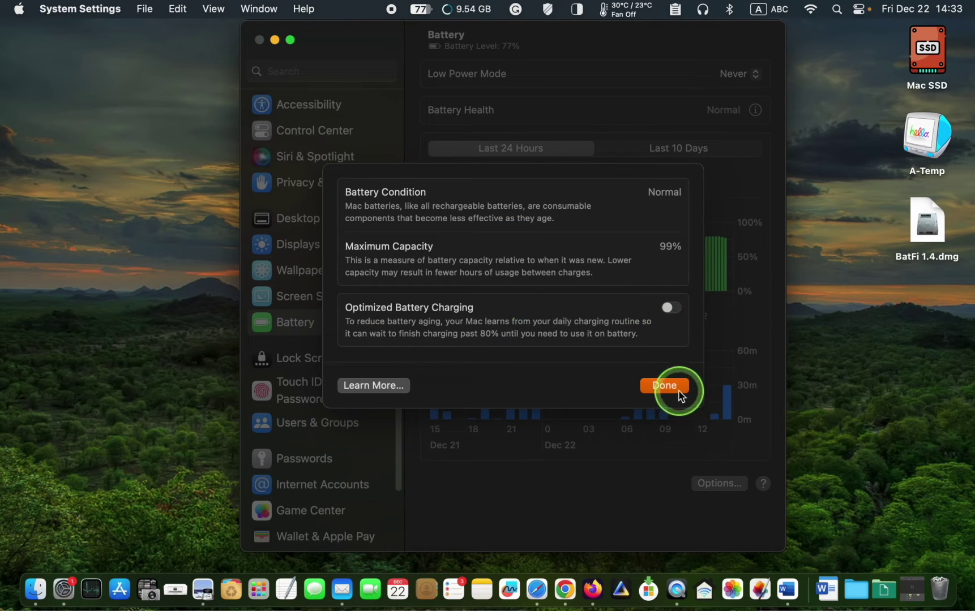
left_click(661, 385)
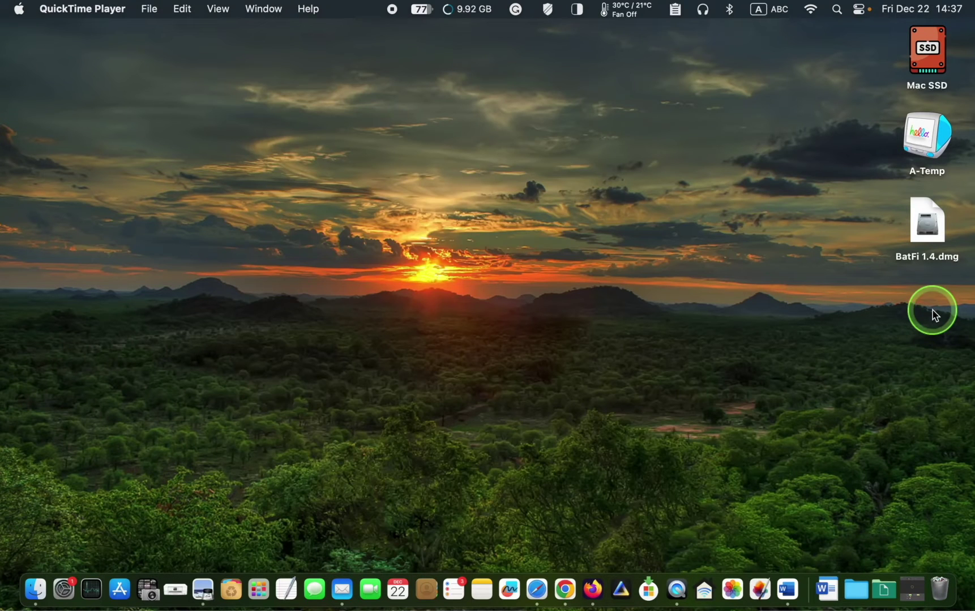
Step: Open BatFi 1.4.dmg from the desktop, accept its license agreement and copy BatFi into the Applications folder
left_click(927, 227)
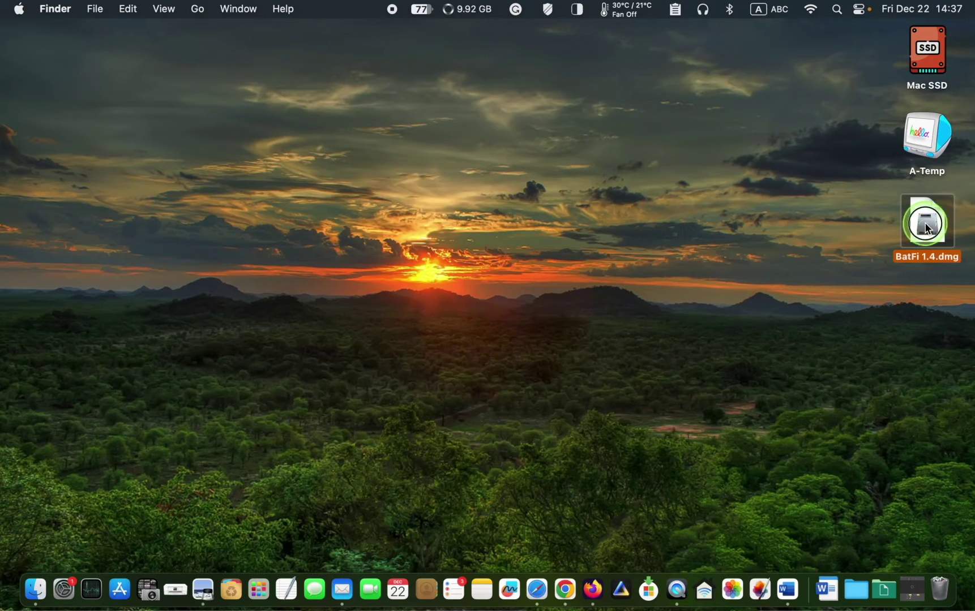
double_click(927, 226)
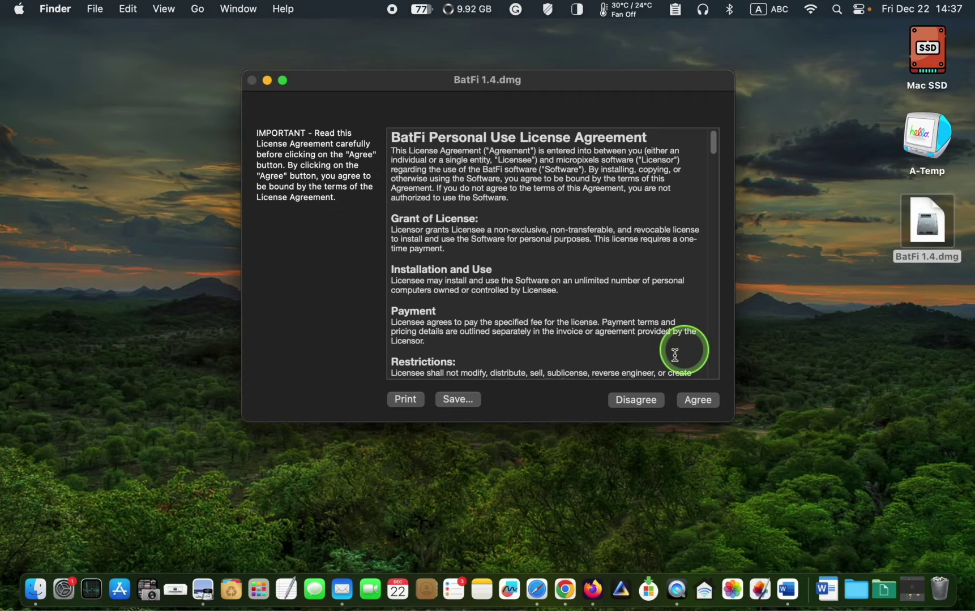
left_click(692, 401)
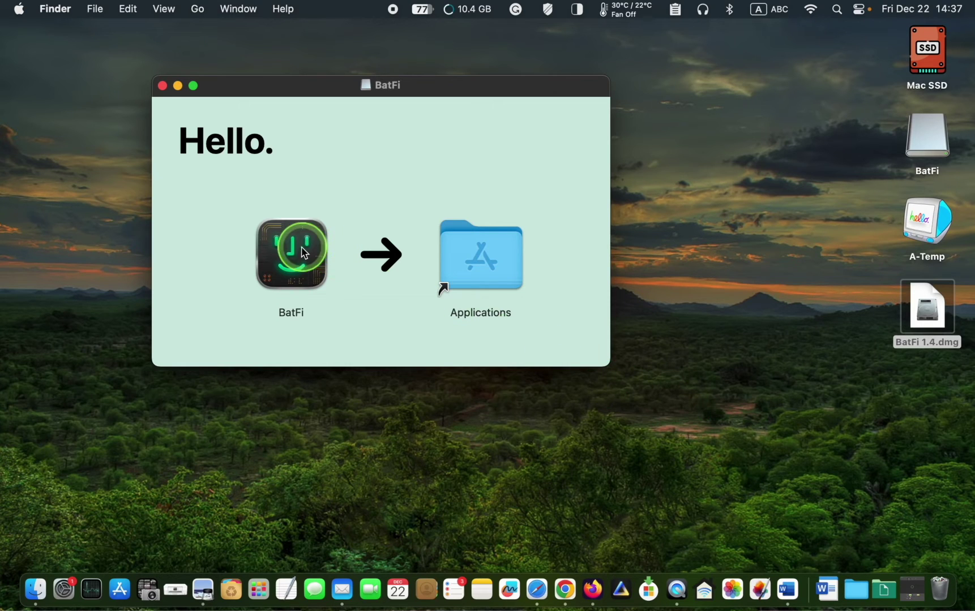
left_click_drag(305, 254, 501, 263)
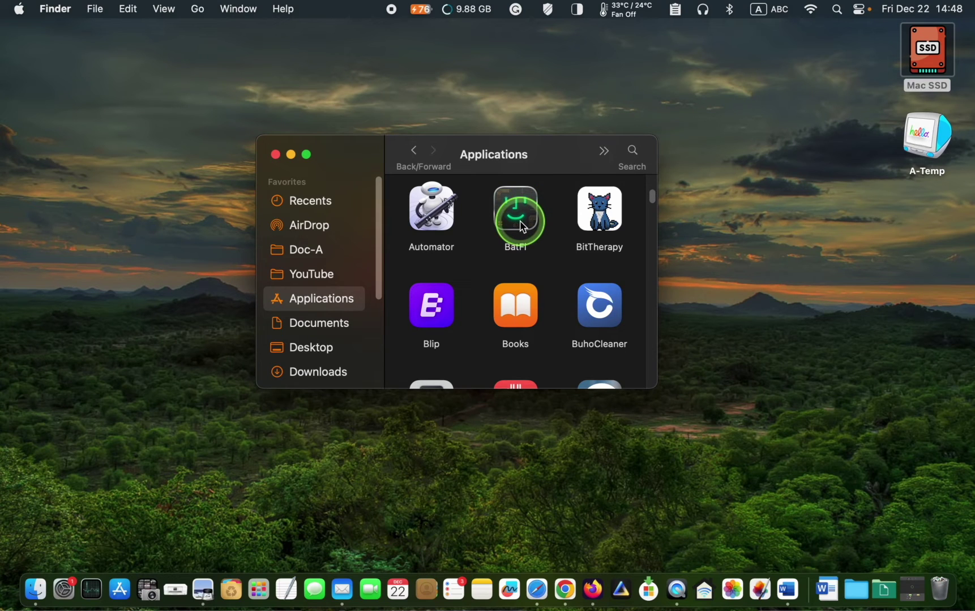
Step: Switch to Preview and view the Batfi image-8 picture of the prompt for opening the downloaded app
left_click(204, 591)
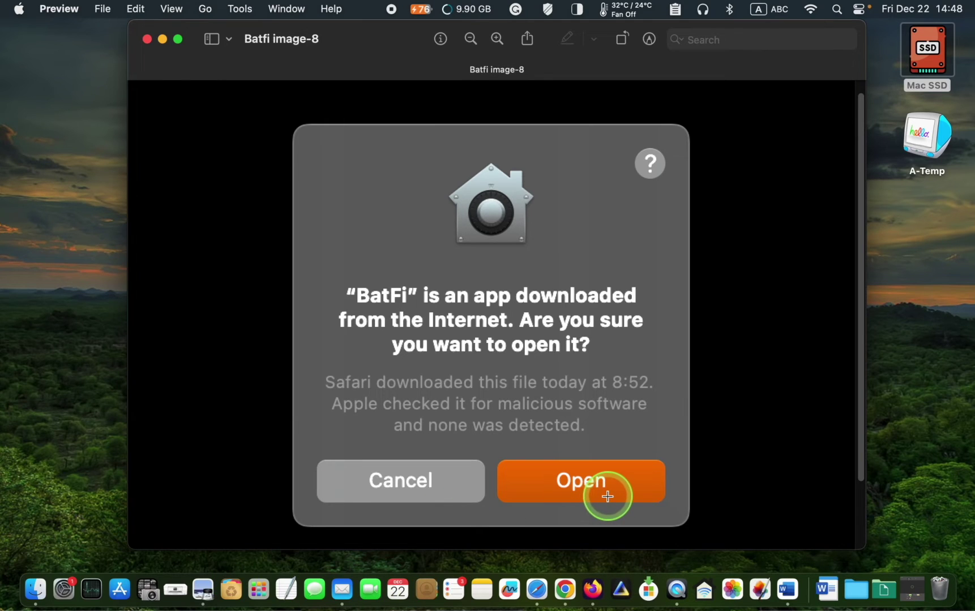
left_click(608, 497)
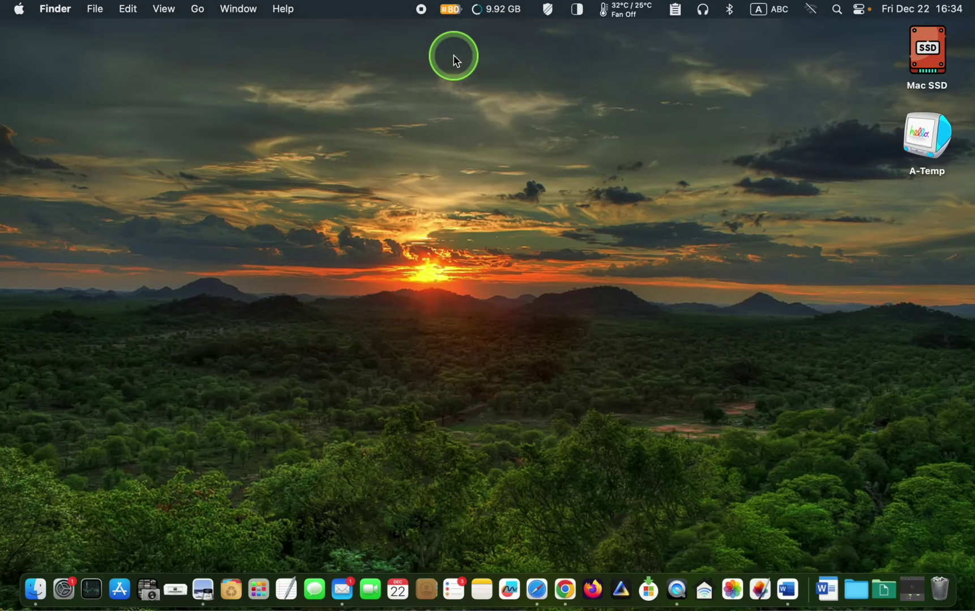
Step: Open BatFi's settings from its battery status item and view the General options
left_click(451, 10)
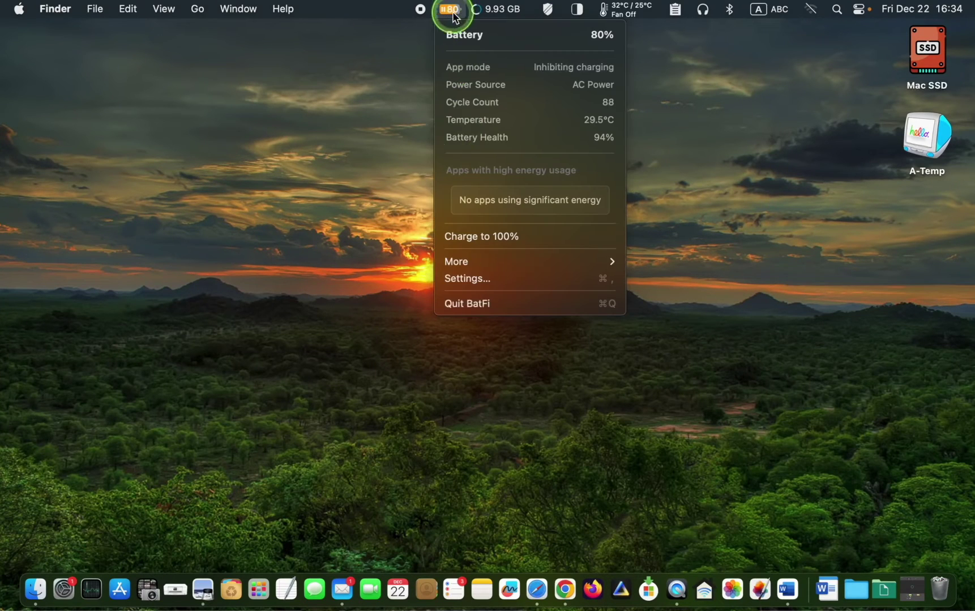
left_click(466, 279)
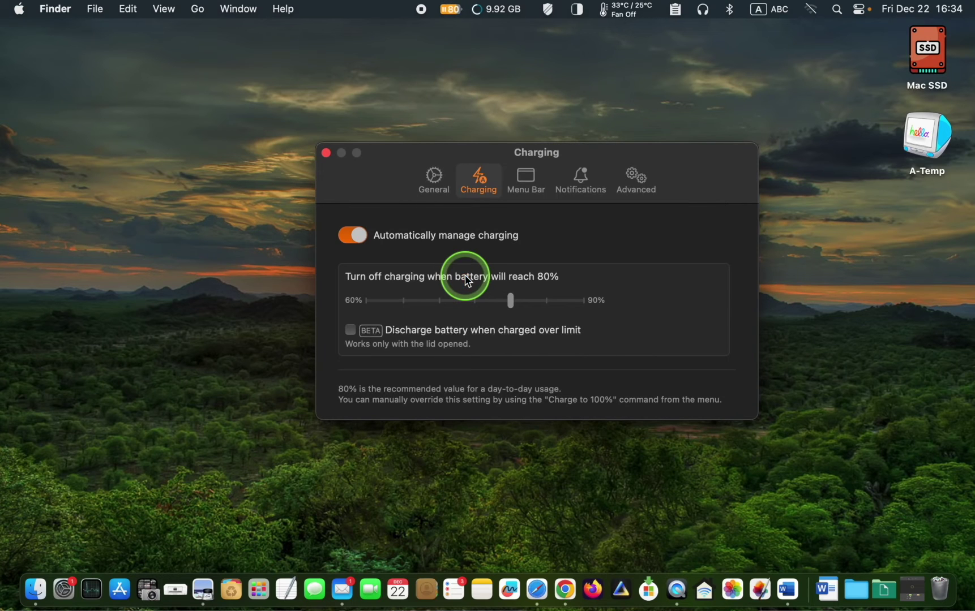
left_click(431, 180)
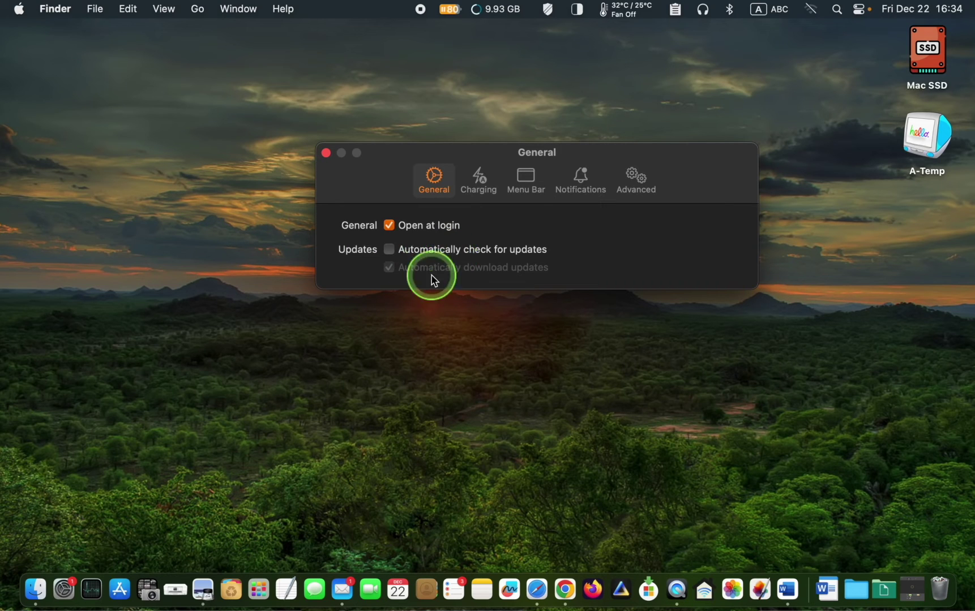
Step: Turn on automatic checking for BatFi updates and turn it off again
left_click(389, 249)
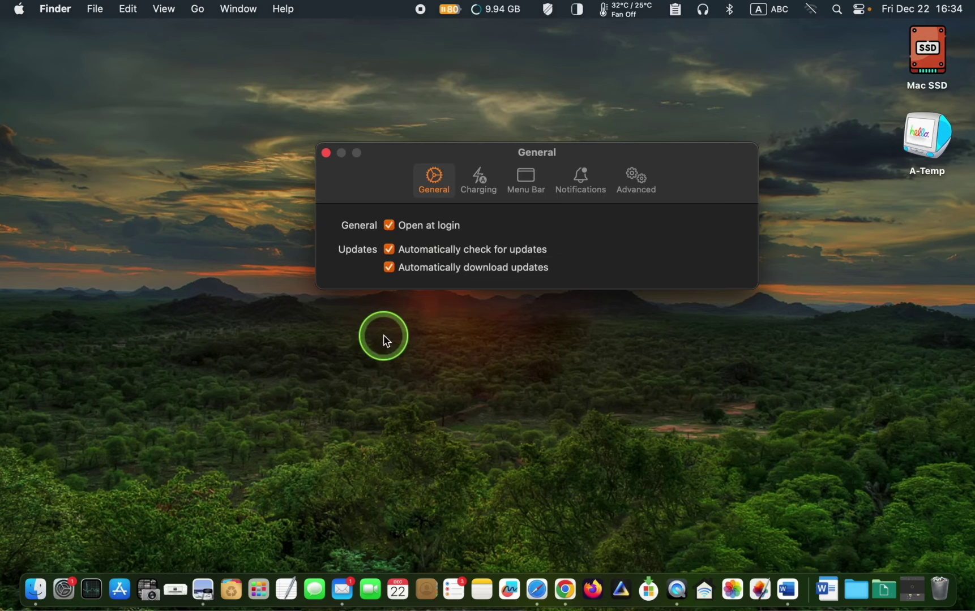
left_click(390, 250)
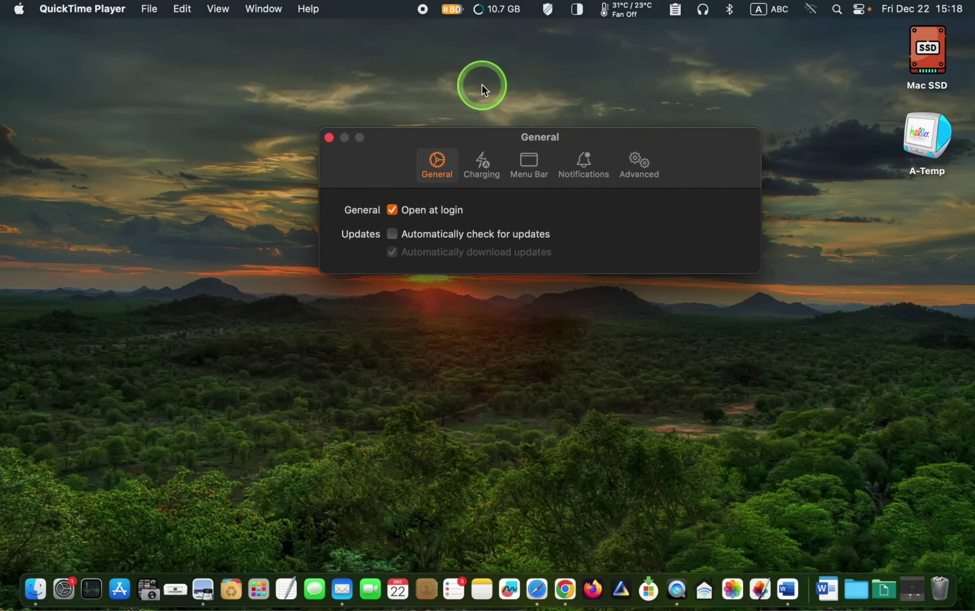
Step: View BatFi's Charging options and examine the battery information in its status menu
left_click(486, 166)
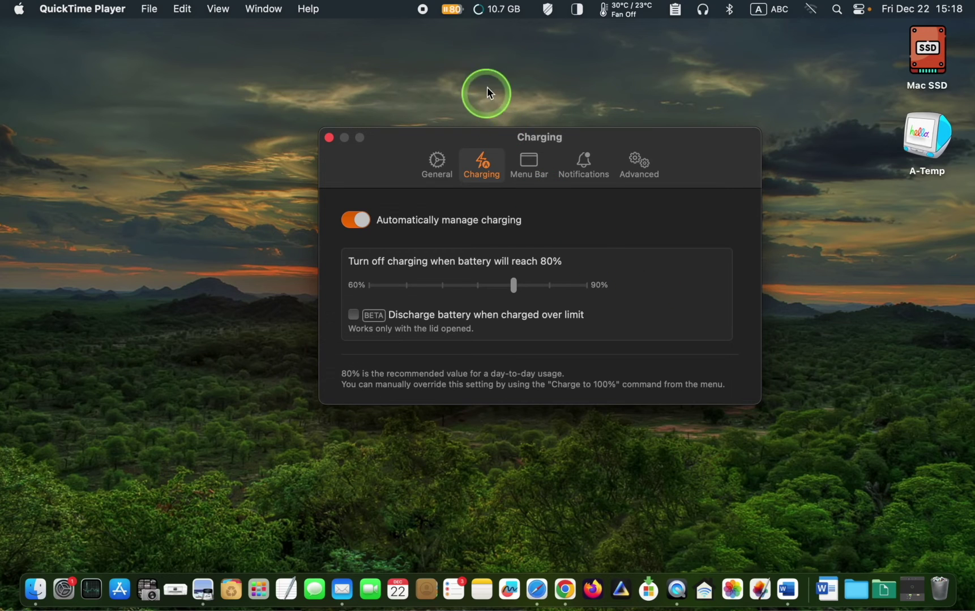
left_click(459, 12)
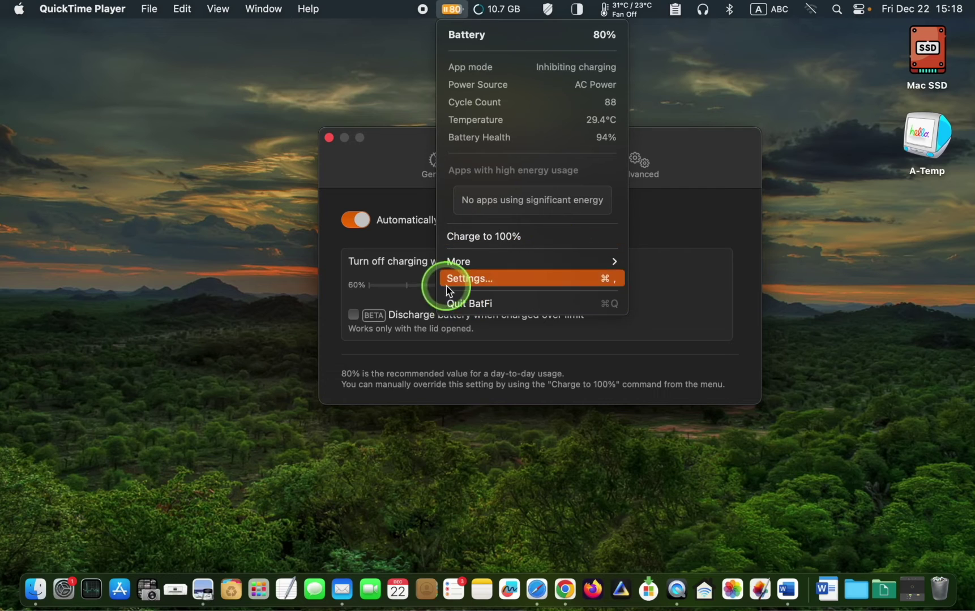
left_click(387, 148)
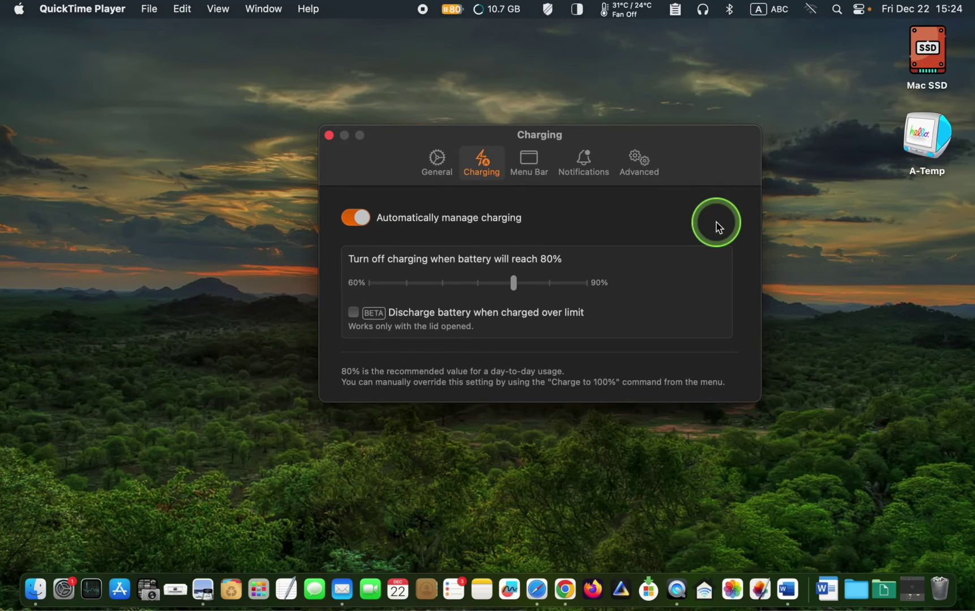
Step: Enable the monochrome status icon in BatFi's Menu Bar settings
left_click(530, 164)
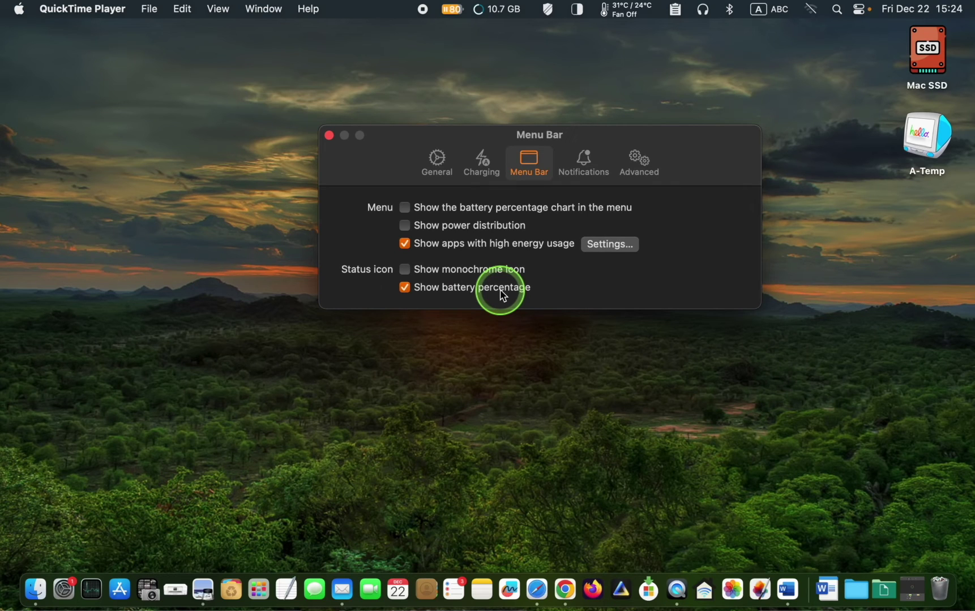
left_click(404, 269)
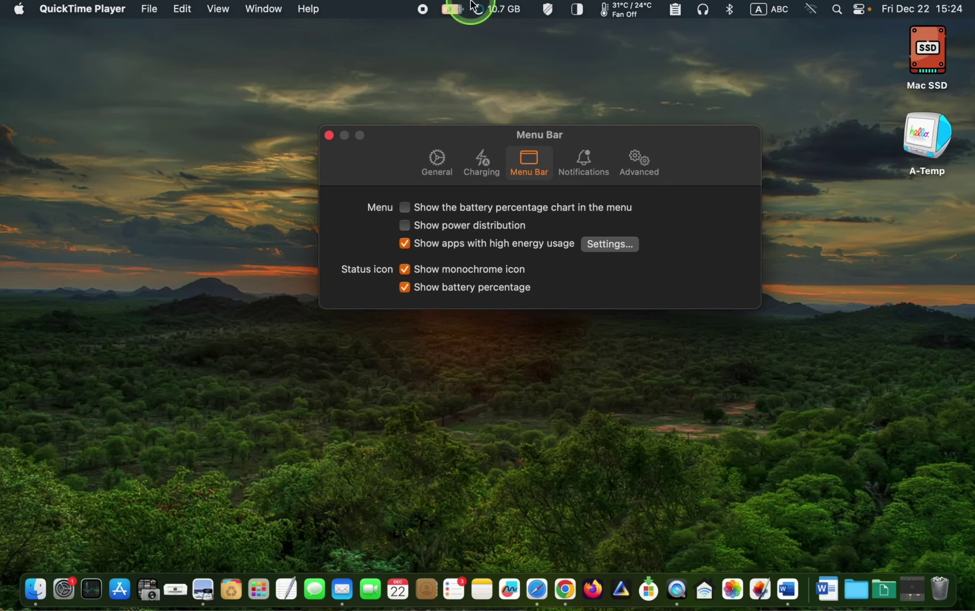
Step: Turn off the monochrome status icon in the Menu Bar settings and turn it back on
left_click(407, 272)
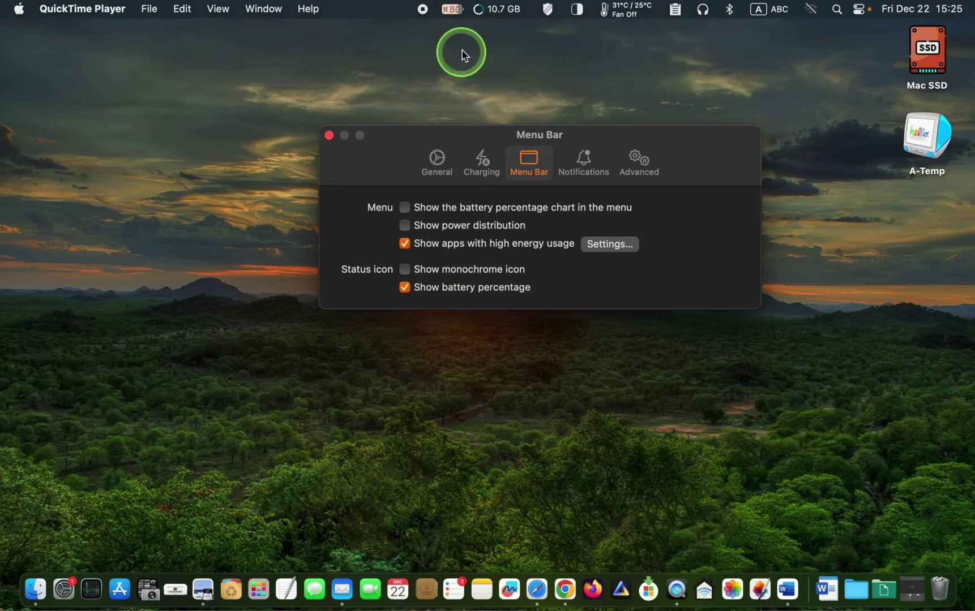
left_click(406, 270)
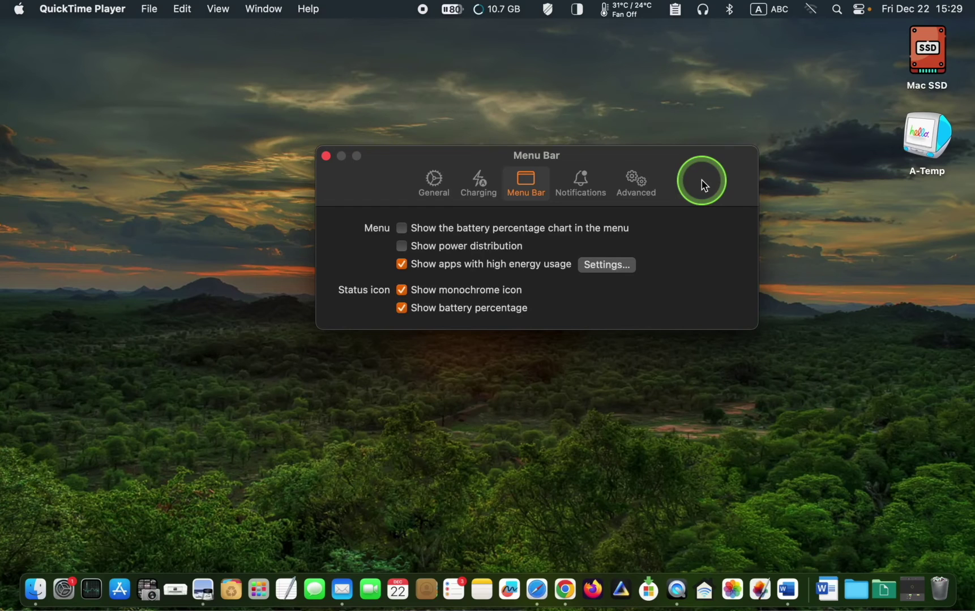
Step: View BatFi's Notifications options and its Advanced charging, update and debug options
left_click(584, 184)
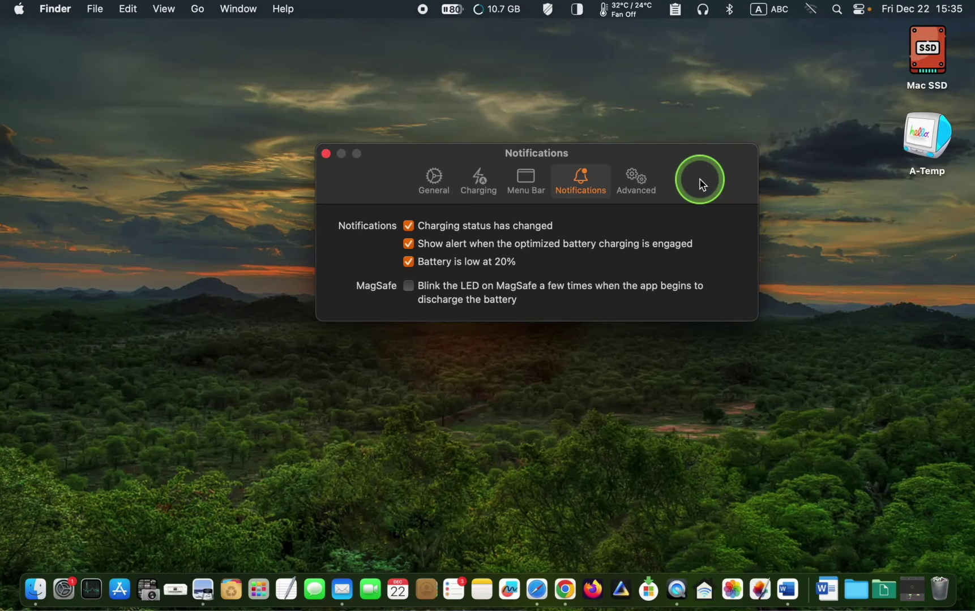
left_click(635, 182)
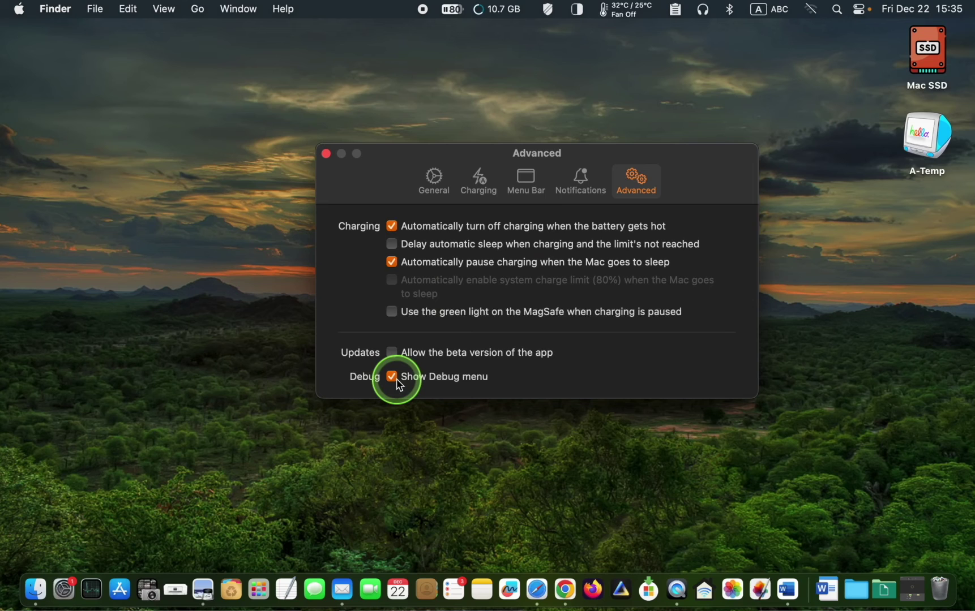
Step: Examine the additional BatFi commands, including Debug, from its status icon, and reopen the status menu to view the battery information
left_click(463, 15)
left_click(475, 264)
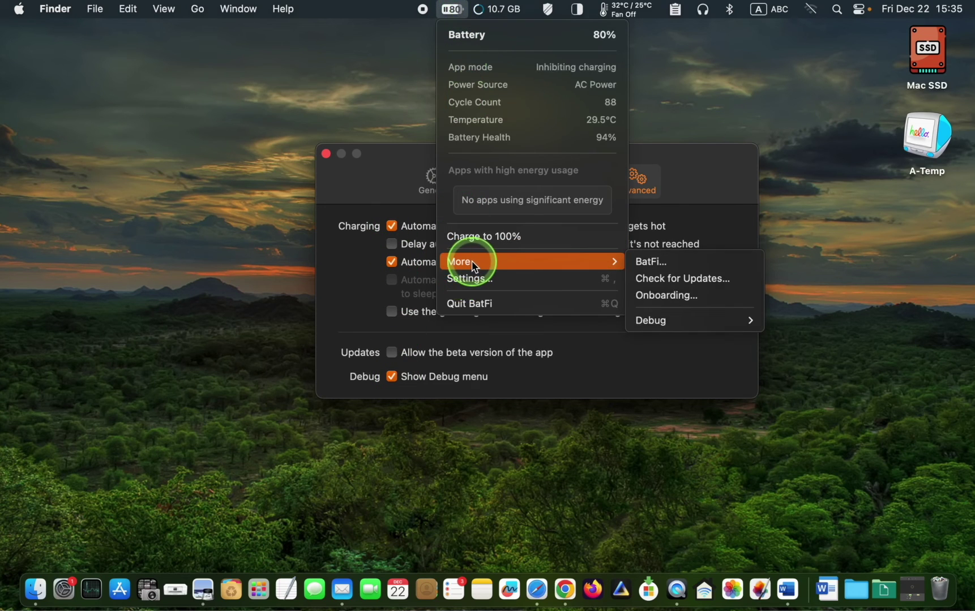
mouse_move(664, 324)
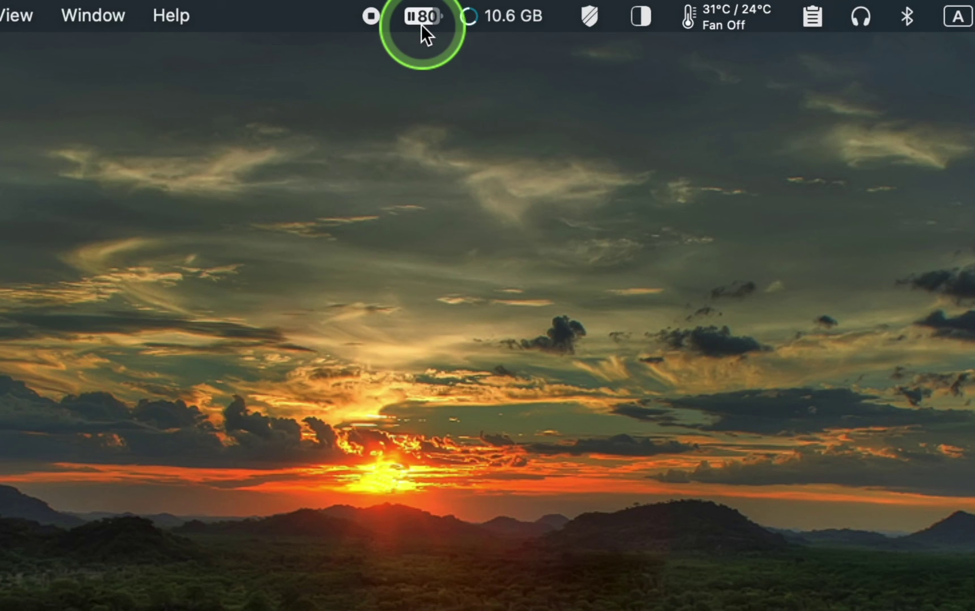
left_click(420, 24)
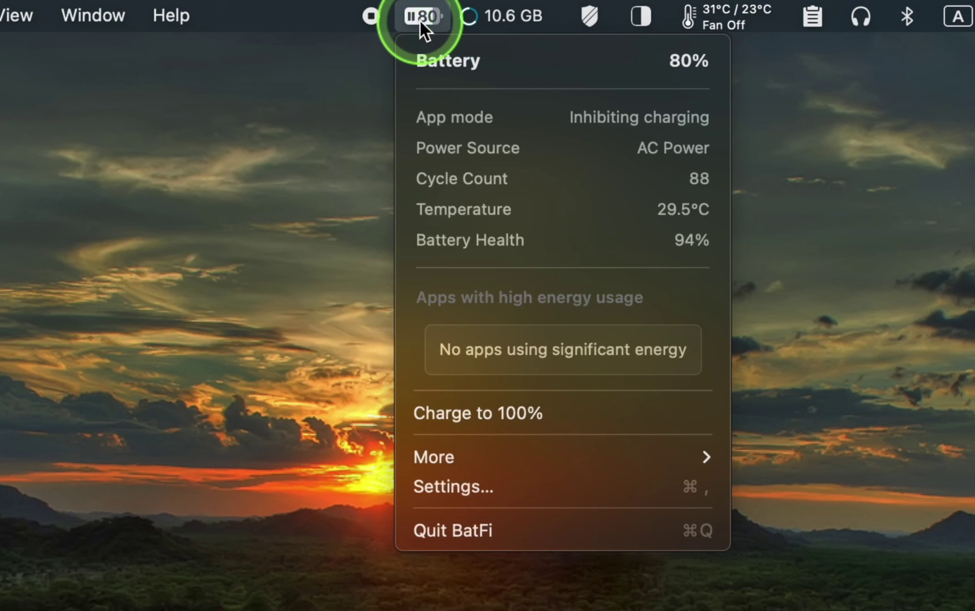